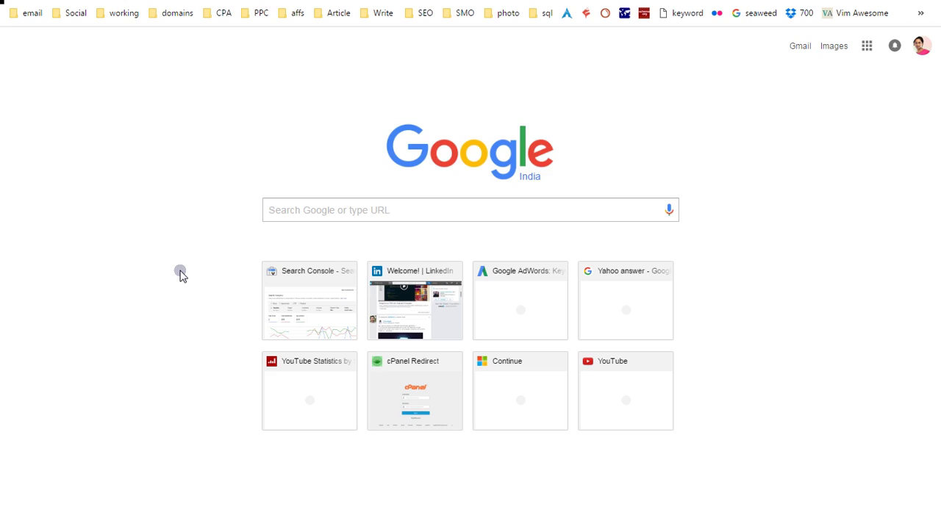
Exit Chrome's full-screen view so the New Tab page shows with tabs and address bar
key("F11")
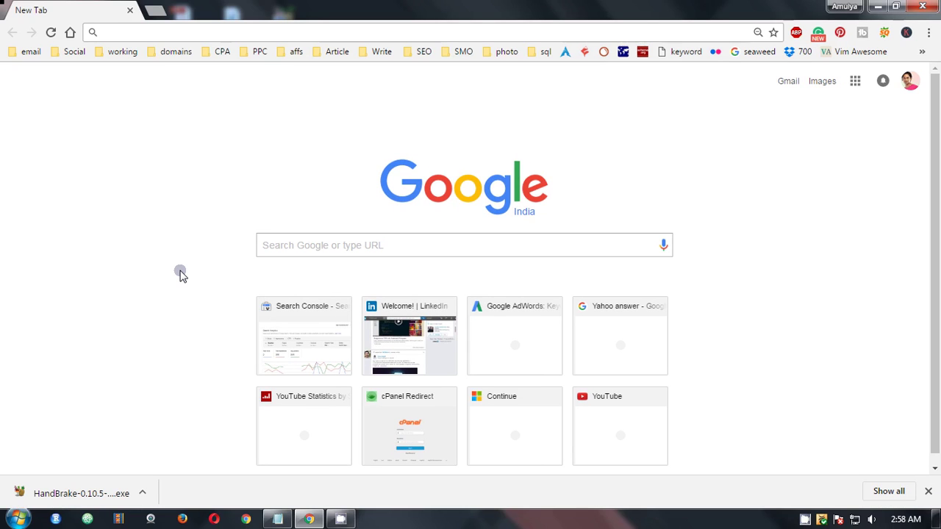
Search Google for 'handbrake', open the 'HandBrake: Open Source Video Transcoder' result, and close the results tab
left_click(336, 240)
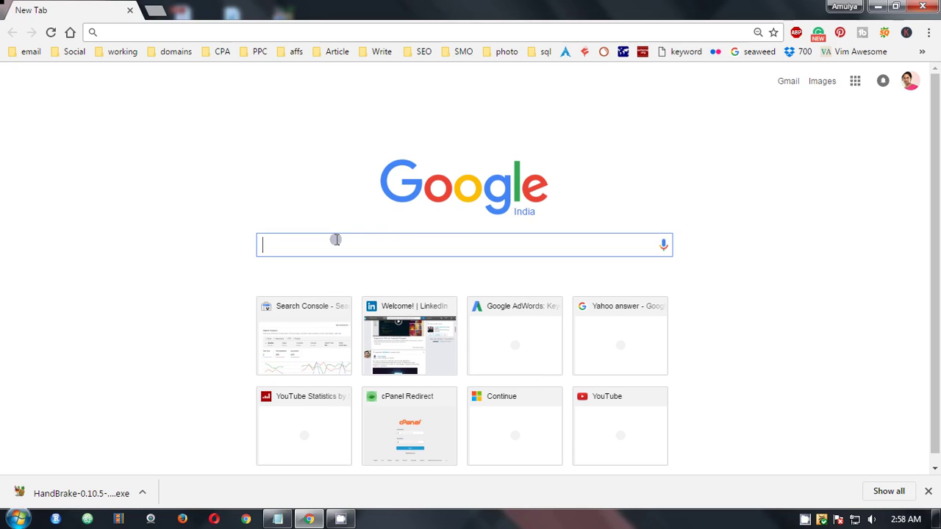
type("handbrake")
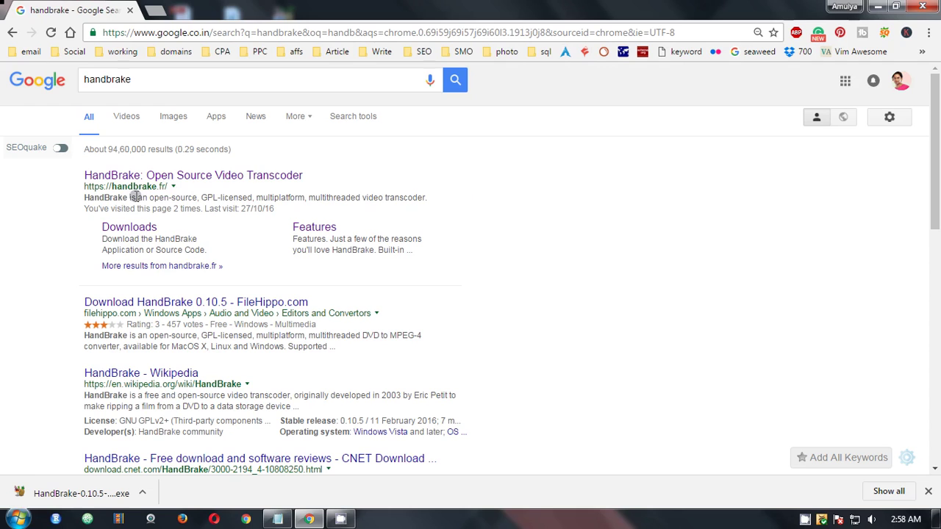
left_click(204, 178)
left_click(32, 6)
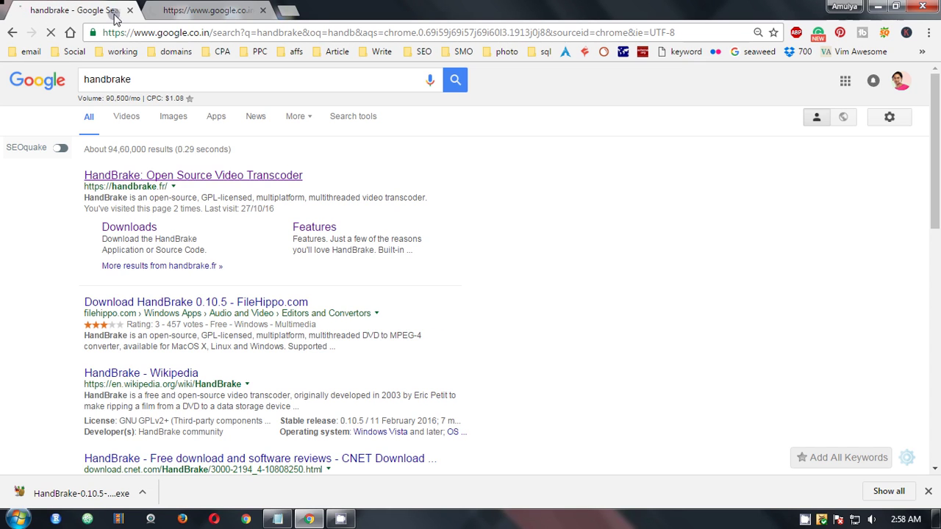
left_click(129, 10)
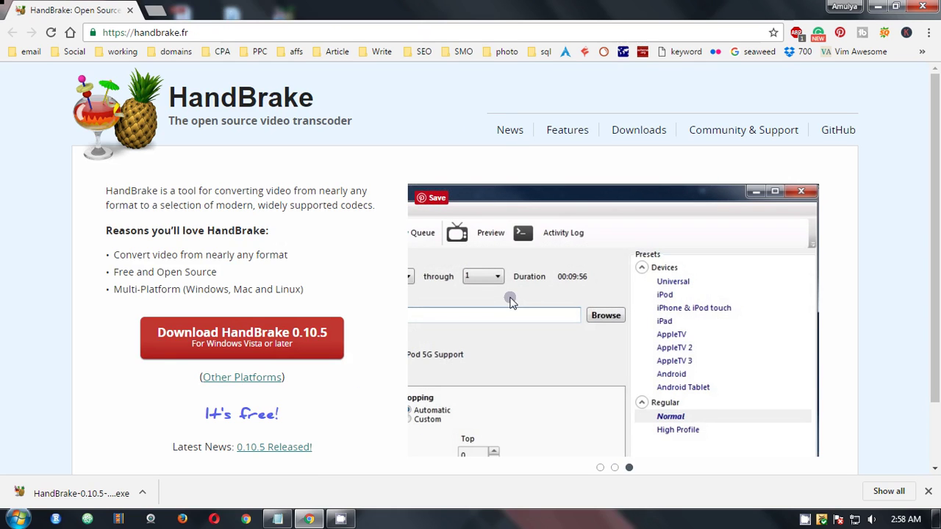
Visit the HandBrake site's Downloads page, then its Features page
scroll(512, 303, "down", 1)
scroll(463, 361, "up", 1)
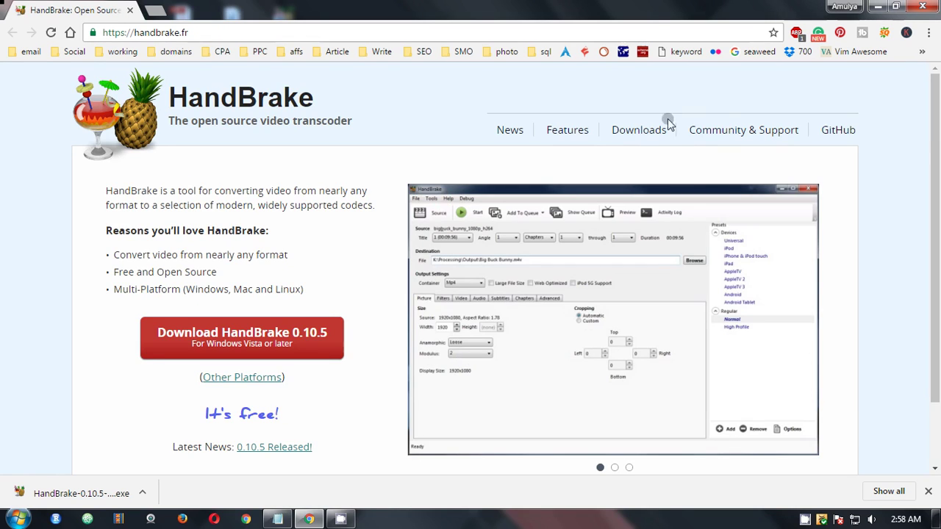
left_click(631, 137)
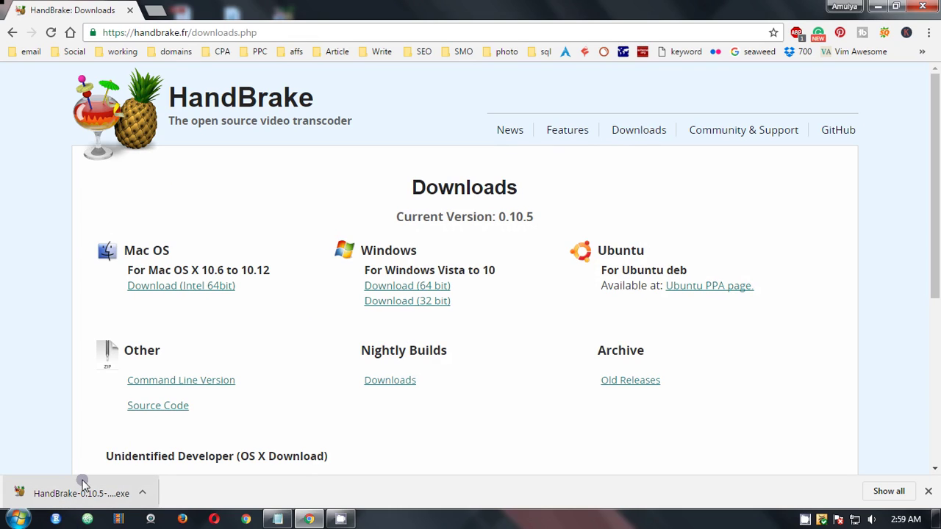
left_click(571, 136)
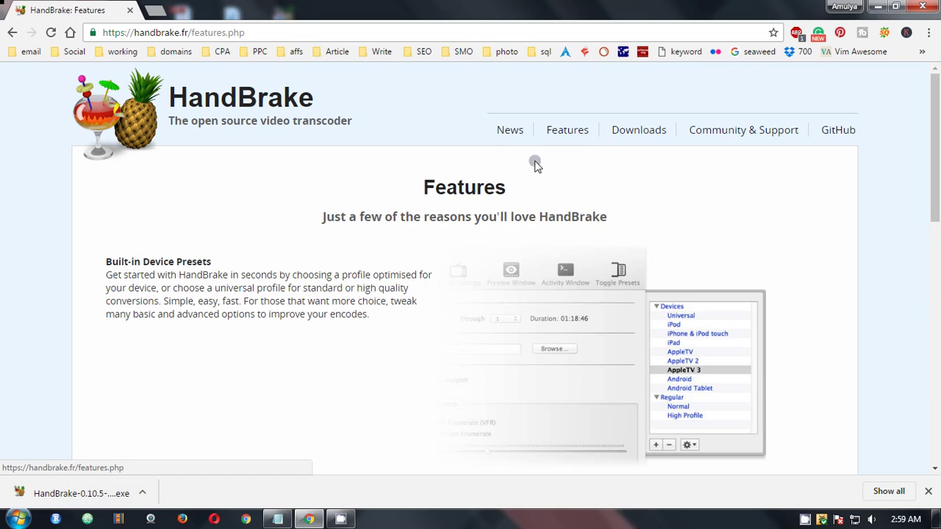
left_click_drag(112, 279, 483, 277)
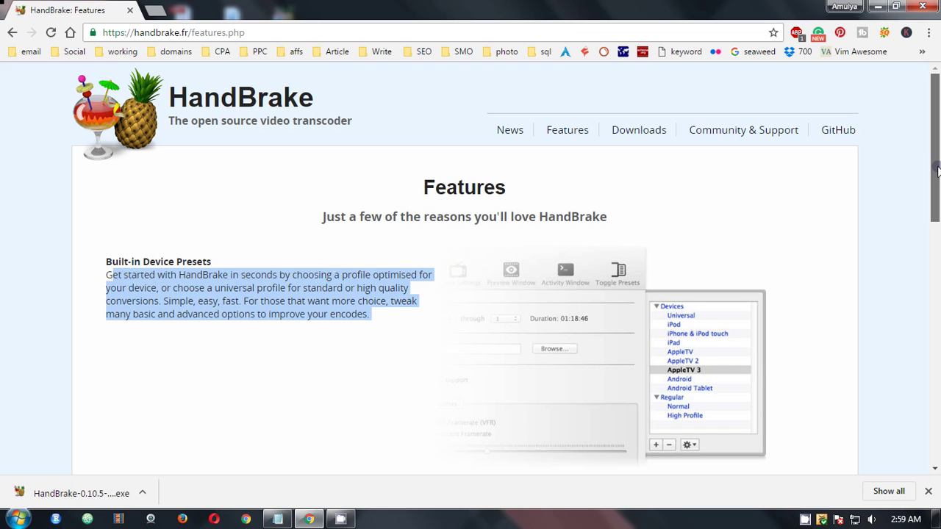
left_click_drag(937, 171, 936, 372)
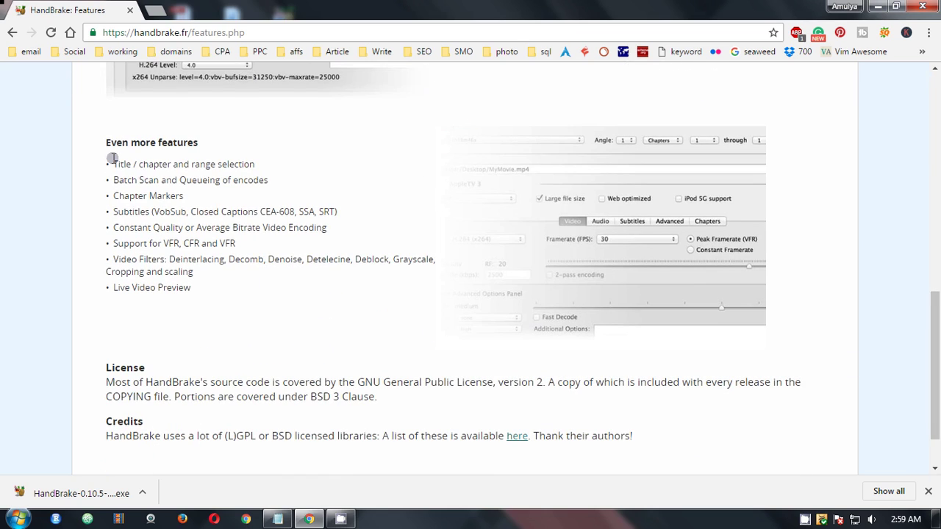
left_click_drag(111, 155, 201, 304)
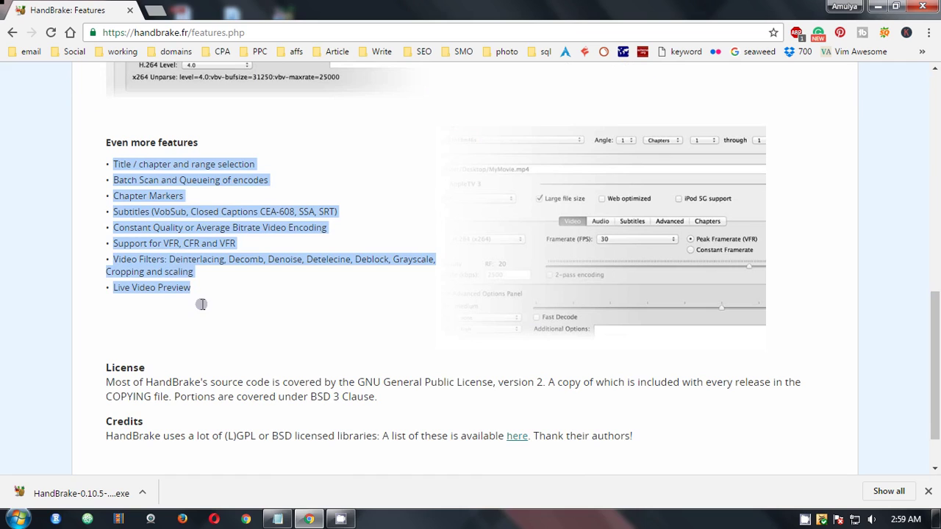
left_click(249, 315)
left_click_drag(112, 162, 231, 311)
left_click(232, 311)
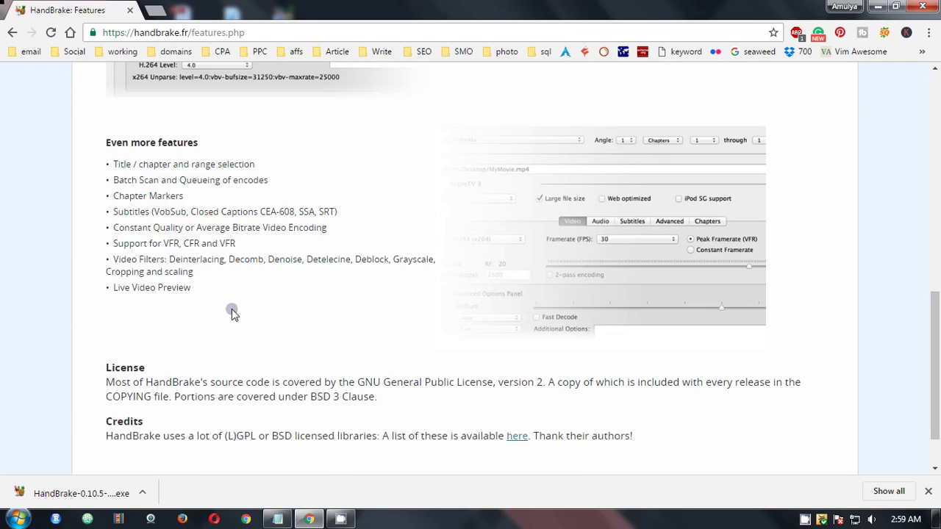
left_click_drag(111, 368, 434, 391)
left_click(458, 394)
scroll(494, 396, "down", 1)
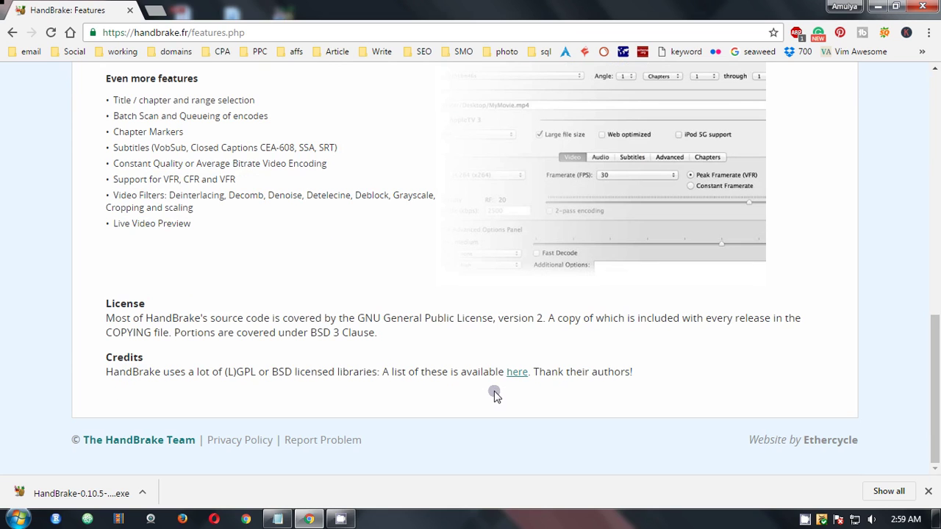
scroll(494, 394, "up", 12)
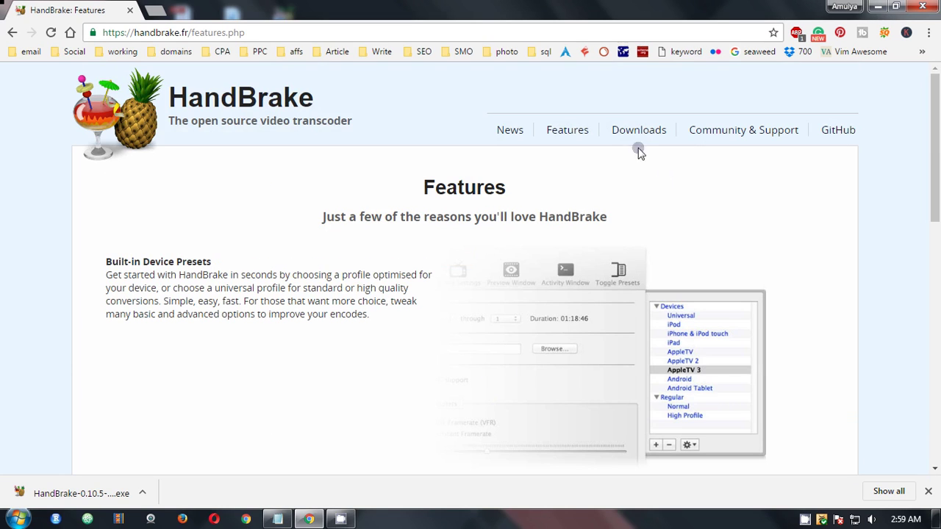
Return to the HandBrake Downloads page, then minimize Chrome to reveal the desktop
left_click(624, 133)
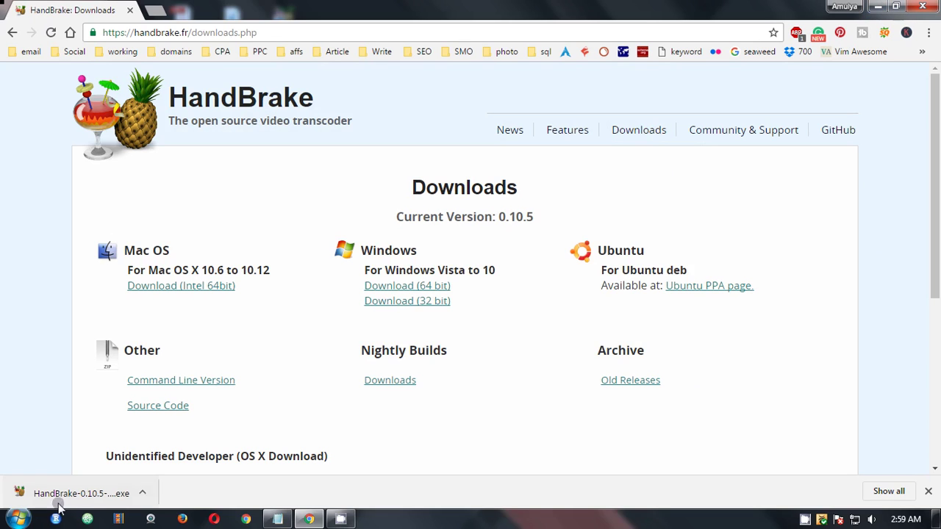
left_click(878, 6)
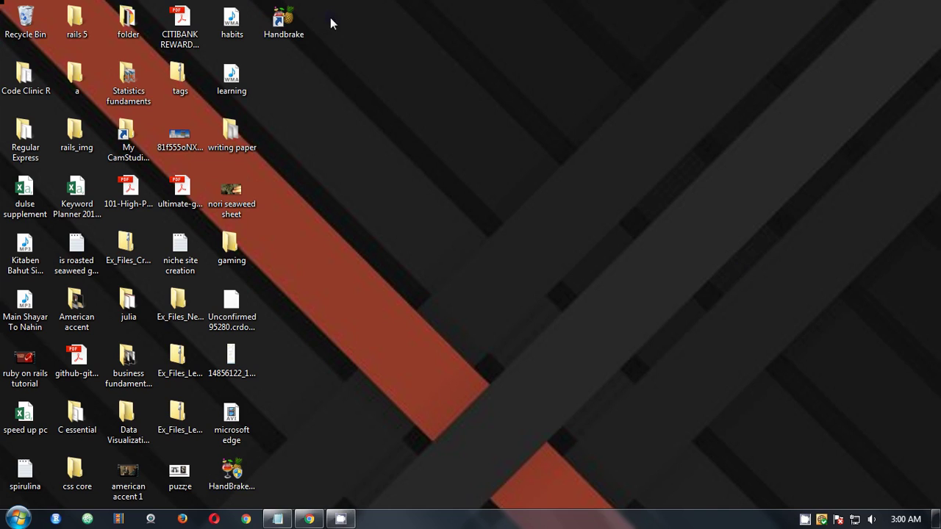
Launch HandBrake from the desktop shortcut, skip queue recovery, and load the 'microsoft edge' video as source
left_click(285, 27)
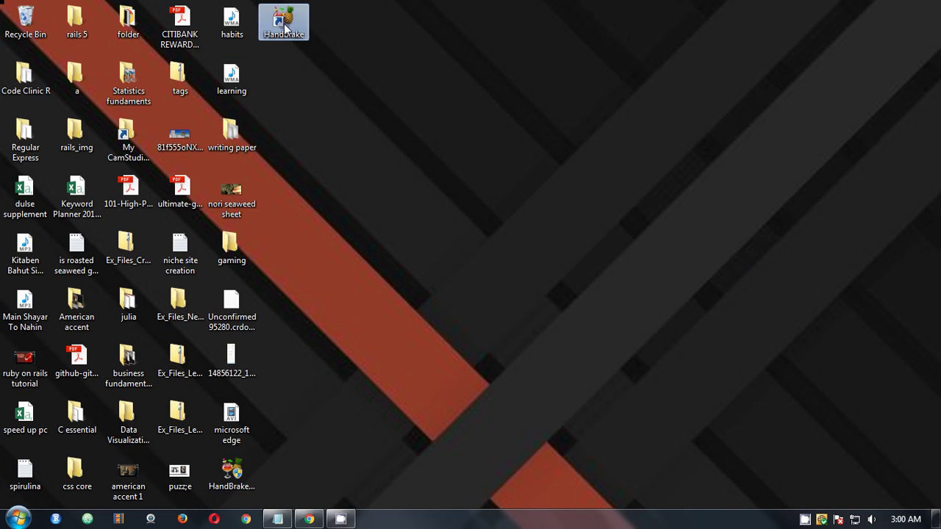
double_click(284, 27)
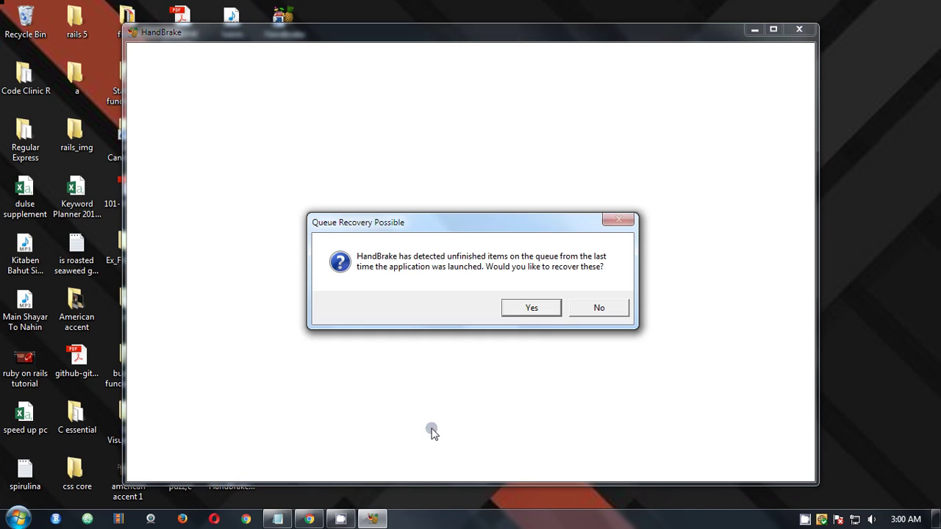
left_click(574, 309)
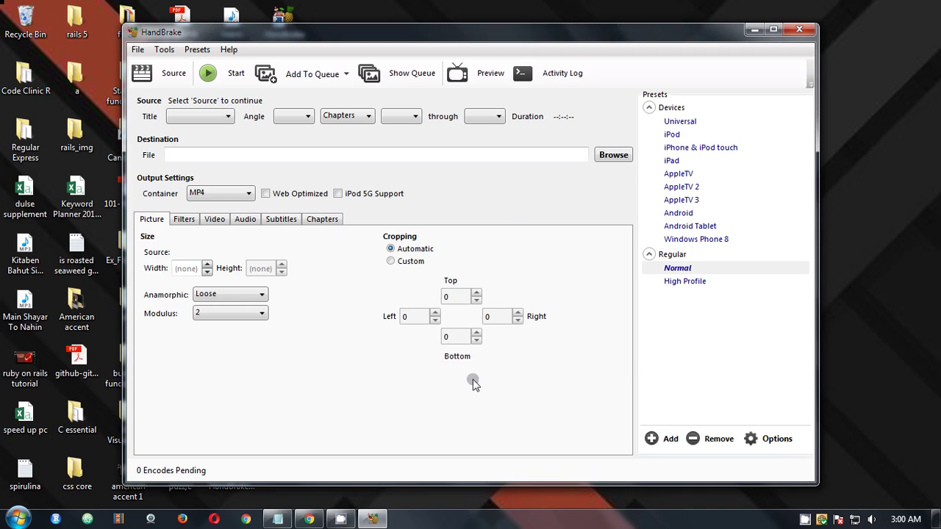
left_click_drag(456, 40, 614, 37)
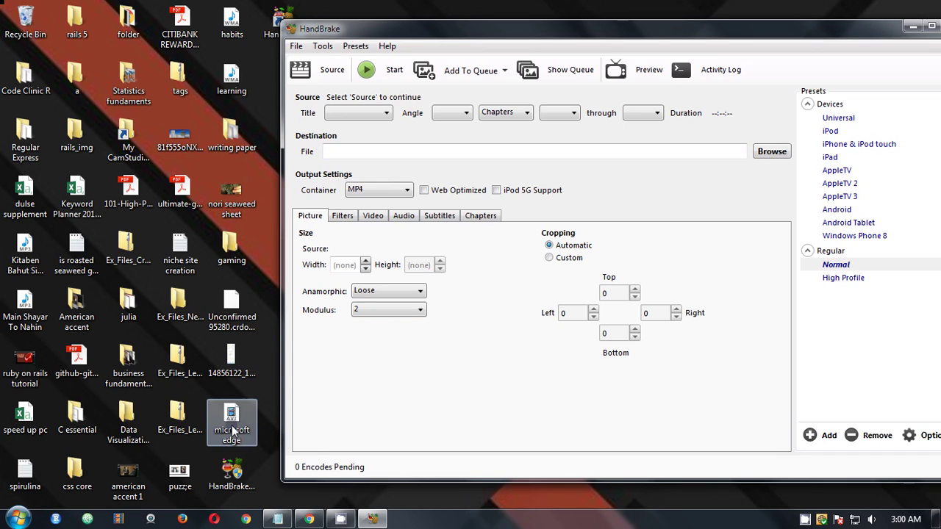
left_click_drag(233, 432, 307, 419)
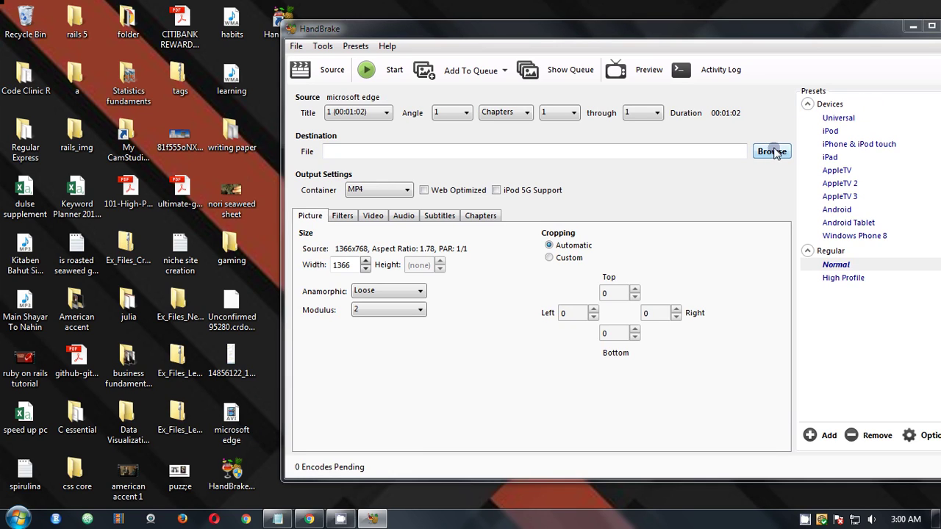
Set the destination file to the Desktop with the name abcd, giving abcd.mp4
left_click(772, 151)
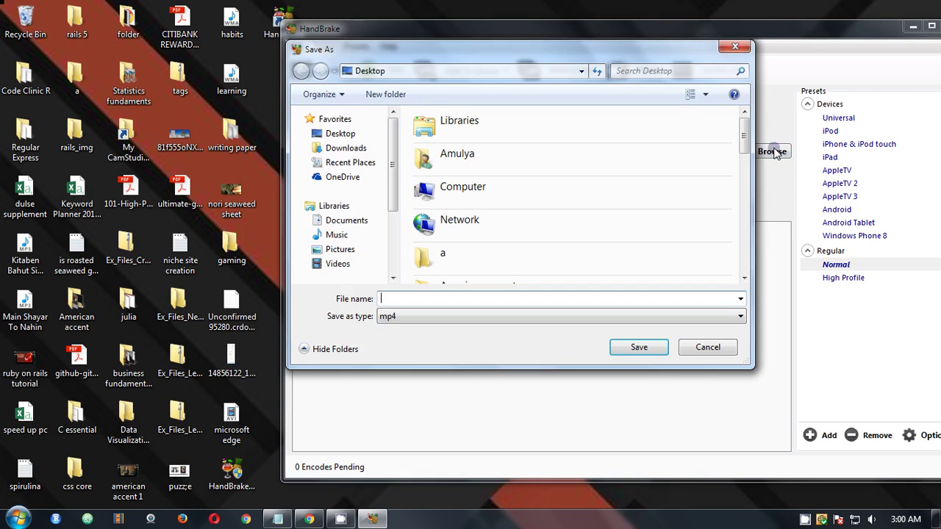
left_click(344, 141)
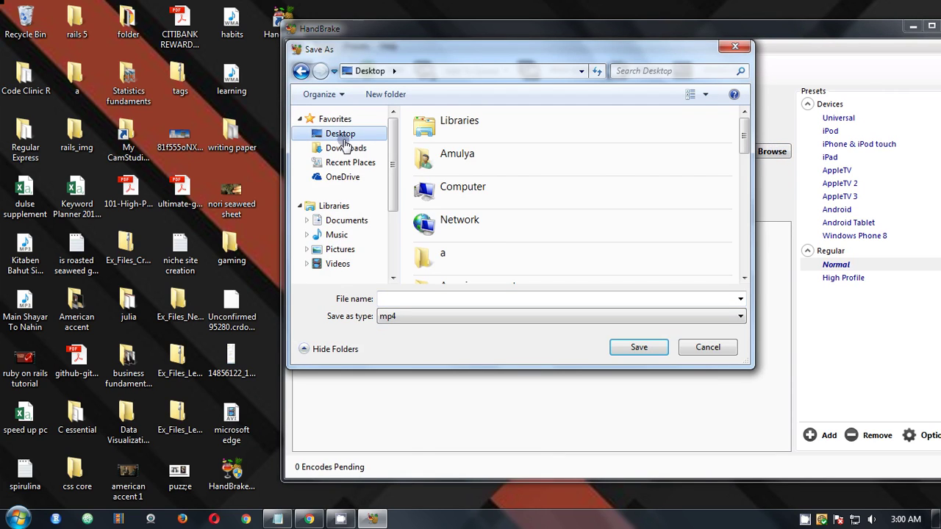
left_click(402, 299)
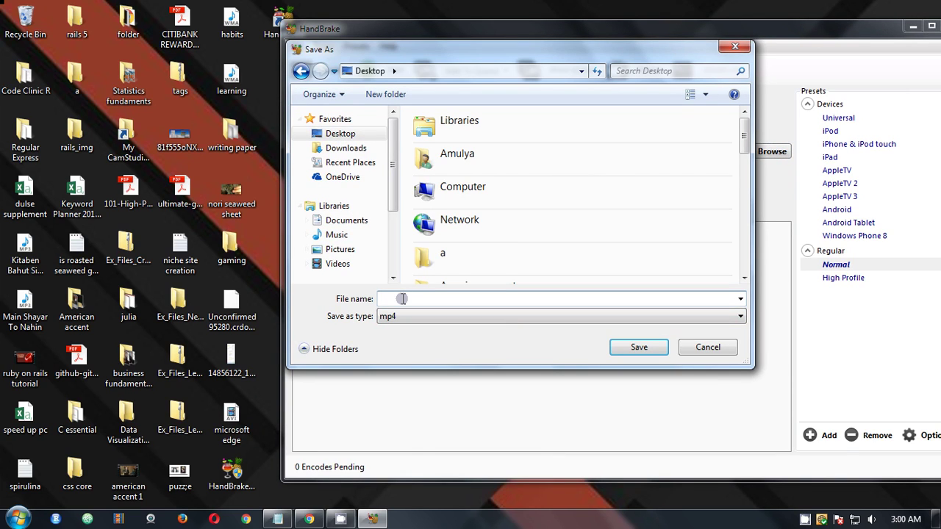
type("a")
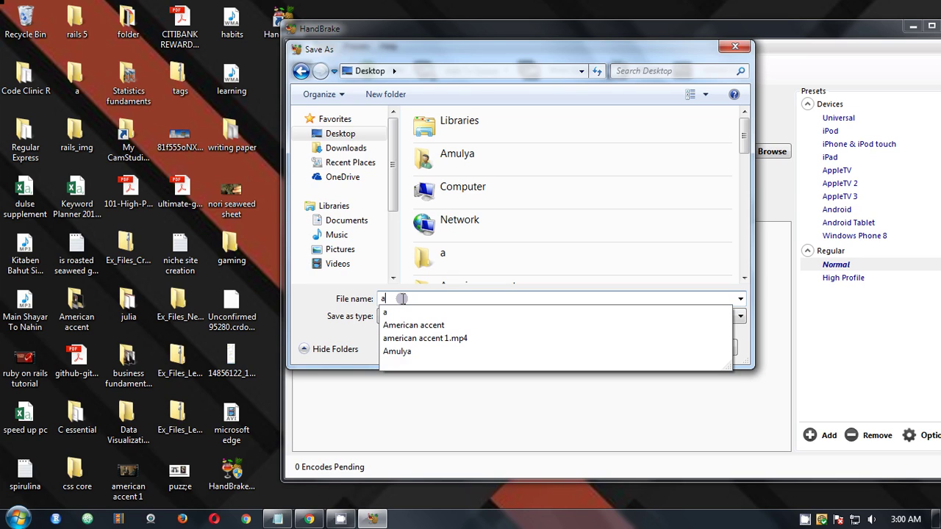
key("BackSpace")
type("a")
key("BackSpace")
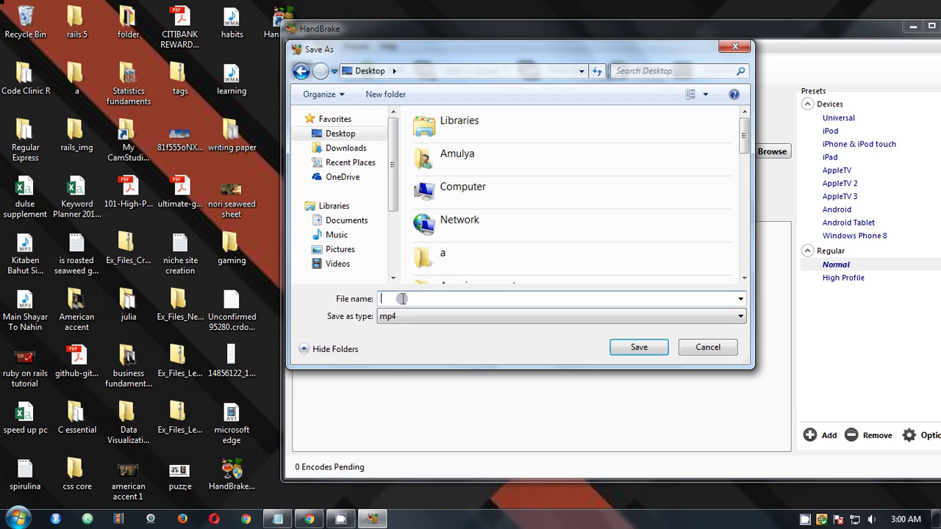
type("ab")
key("BackSpace")
type("bcd")
left_click(622, 350)
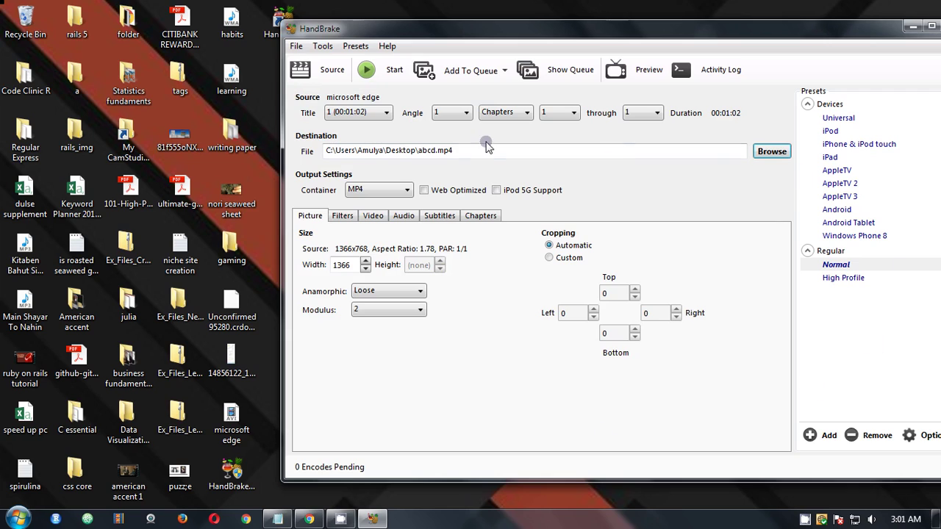
Encode the video to abcd.mp4 and close HandBrake once the queue finishes
left_click(479, 148)
left_click(381, 71)
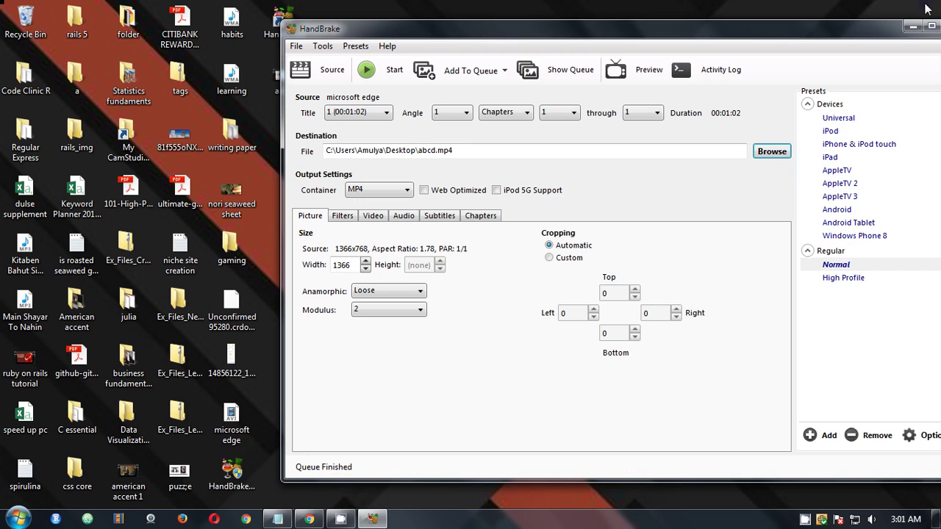
left_click_drag(872, 30, 691, 34)
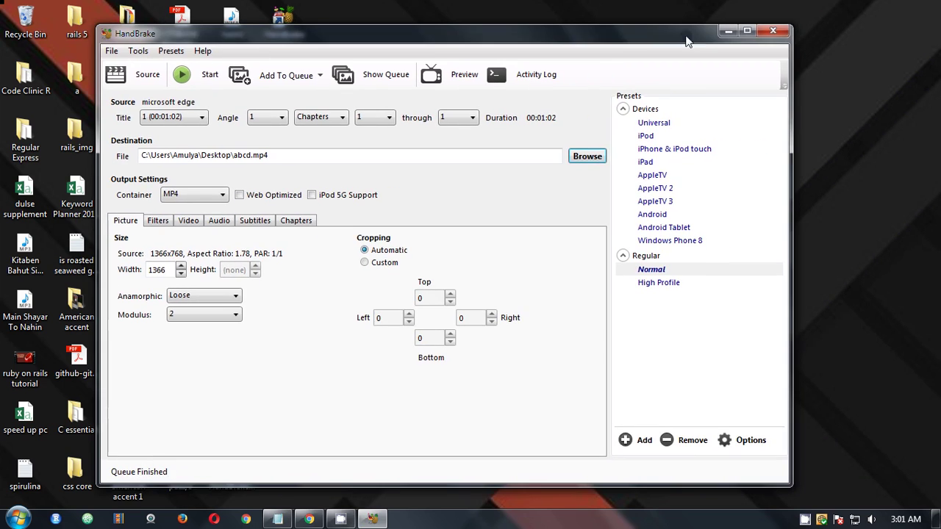
left_click(773, 31)
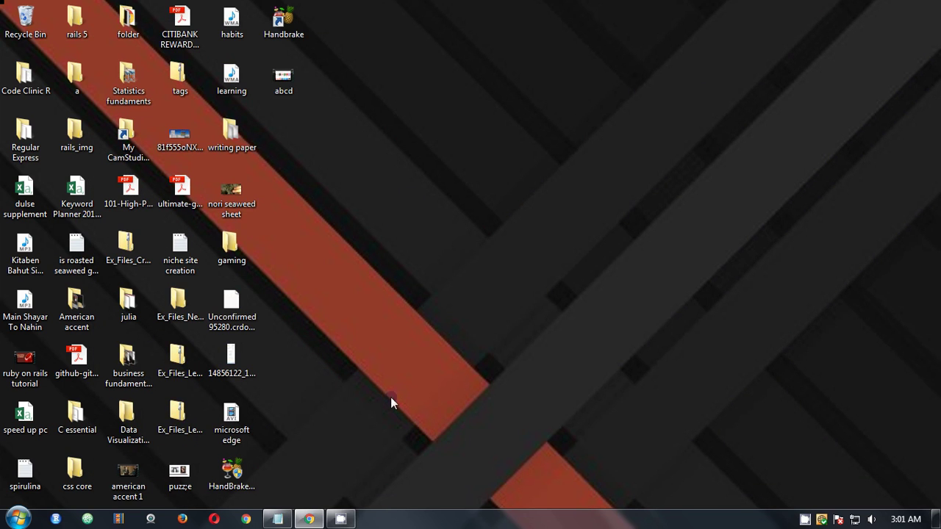
Place the Properties of 'microsoft edge' (18.2 MB) and abcd (2.10 MB) side by side
right_click(231, 426)
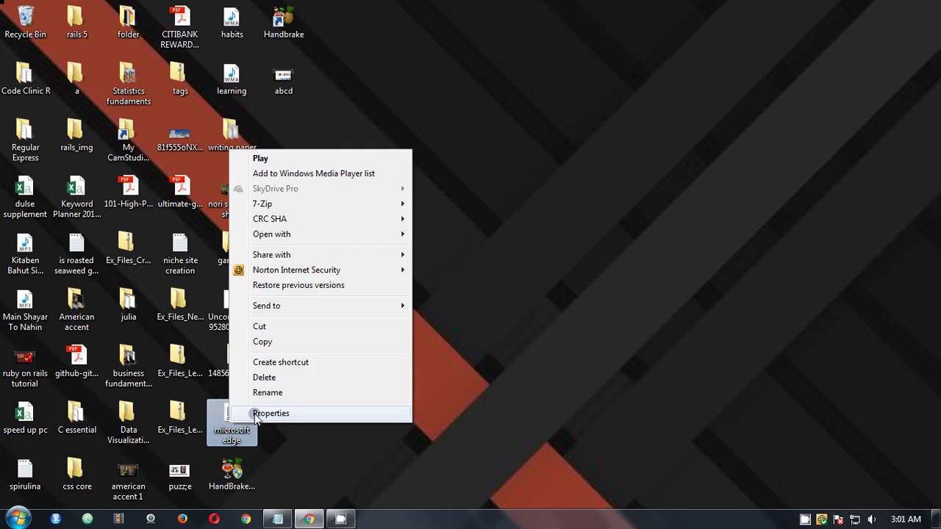
left_click(270, 413)
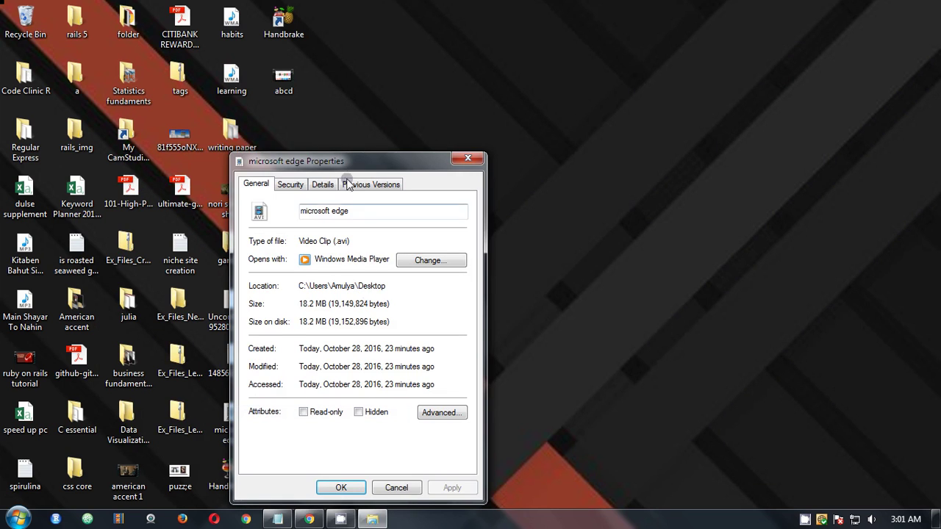
right_click(284, 81)
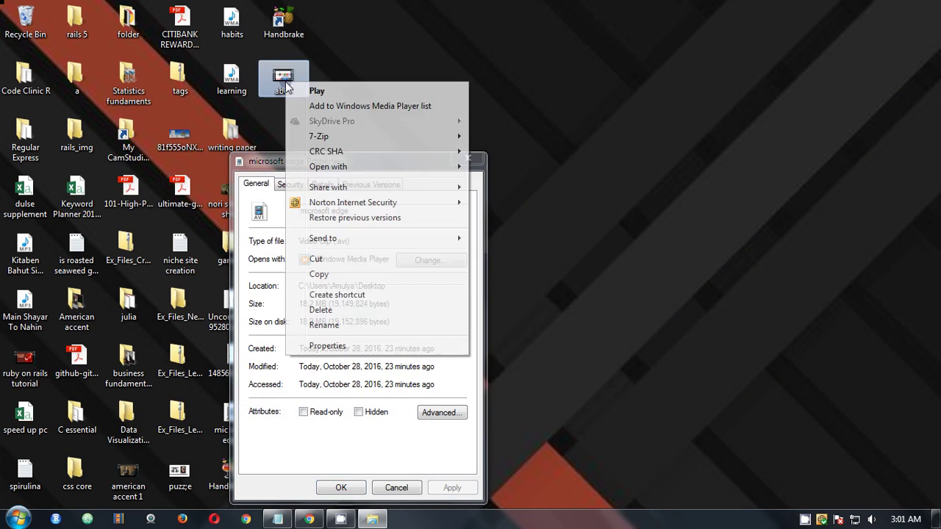
left_click(327, 346)
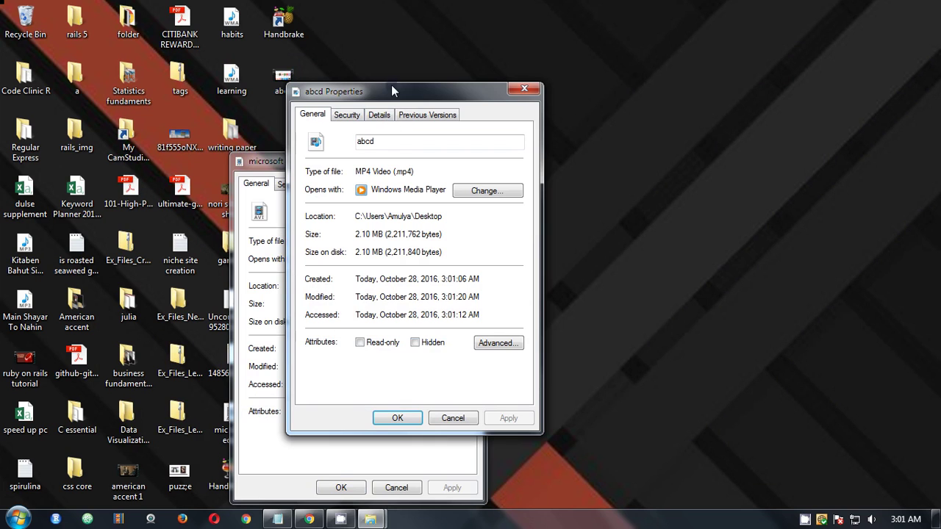
left_click_drag(391, 84, 629, 113)
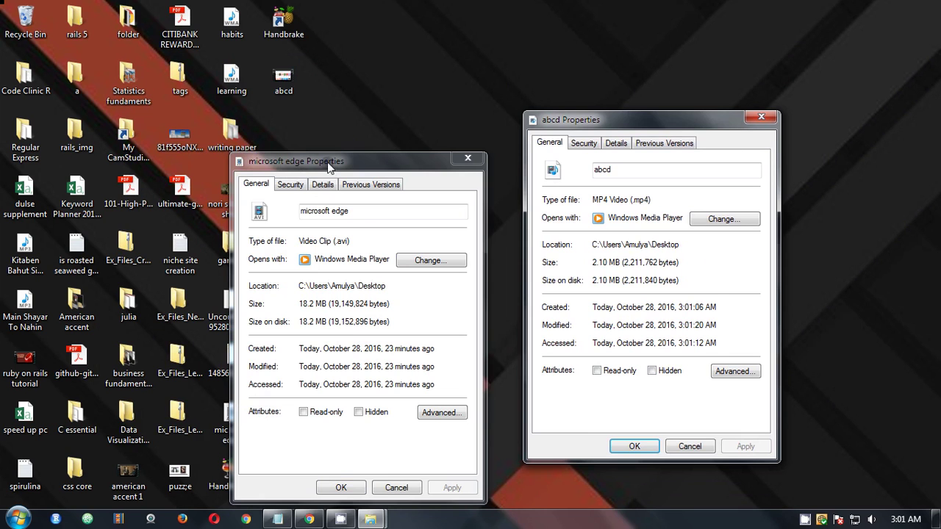
left_click_drag(322, 166, 360, 129)
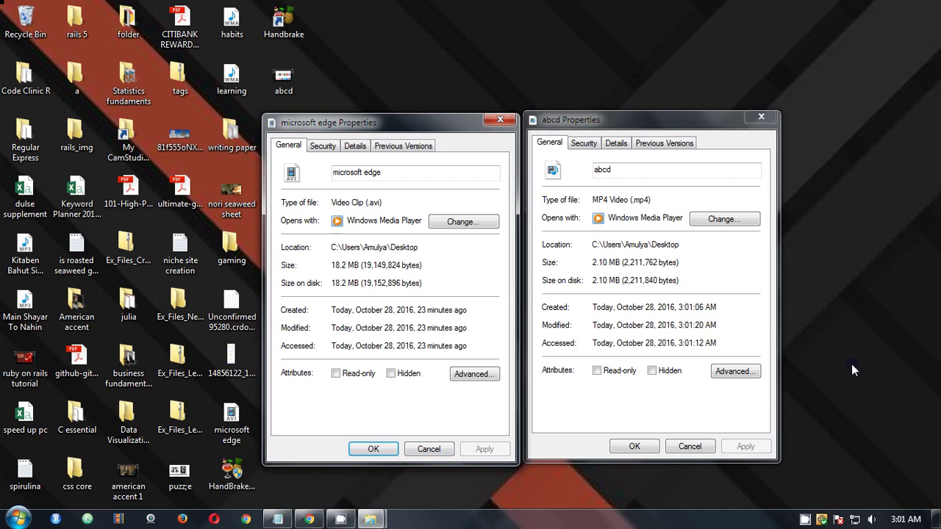
Relaunch HandBrake from the Start menu, decline queue recovery, and check the empty Title list
left_click(9, 519)
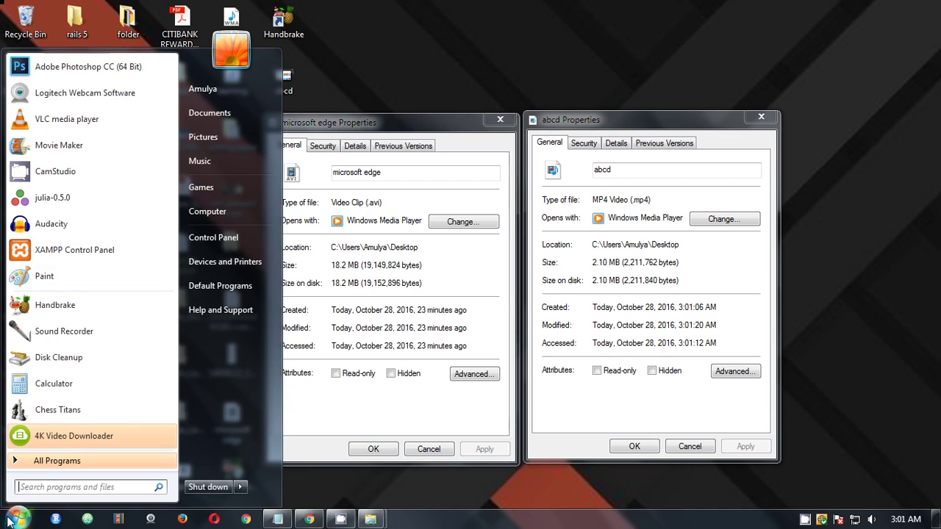
left_click(55, 305)
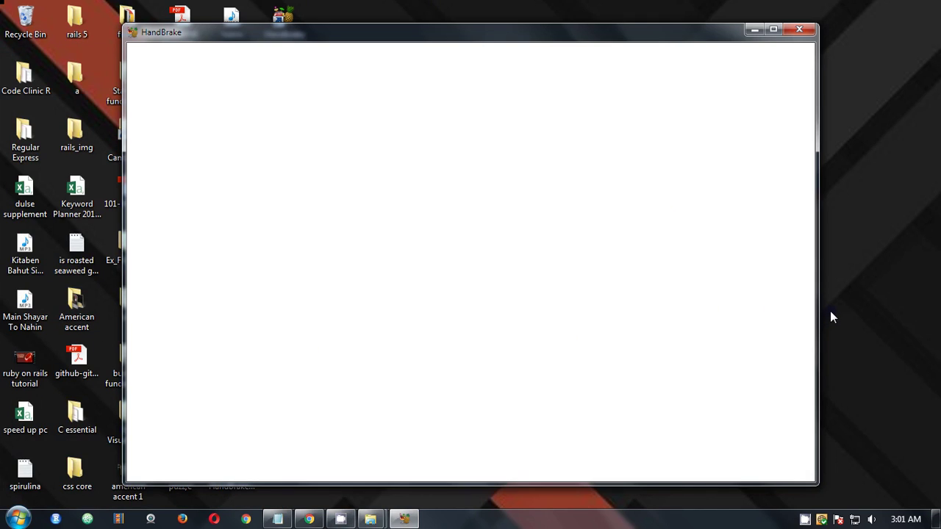
left_click(598, 311)
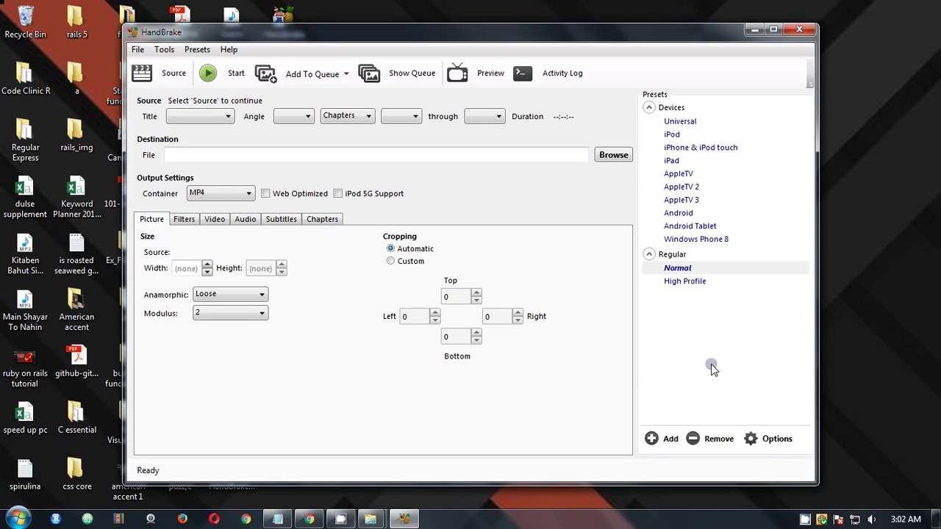
left_click(217, 125)
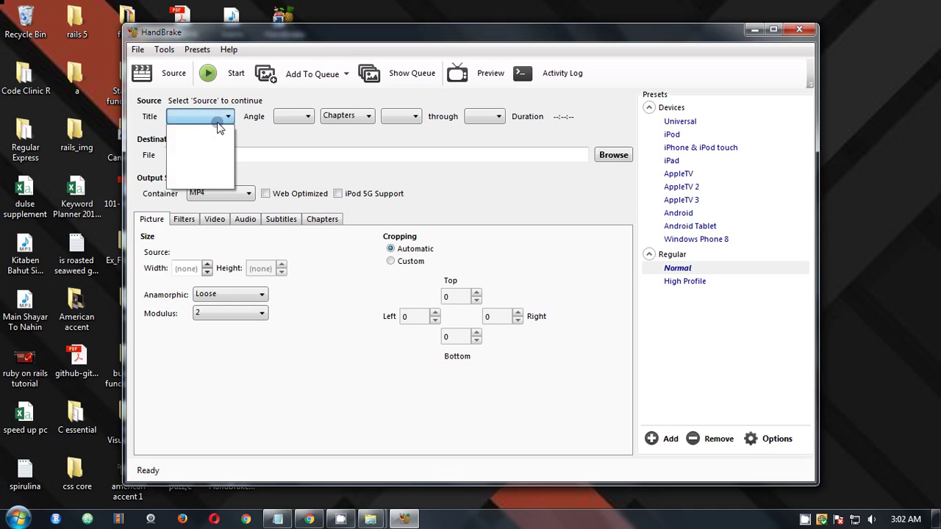
left_click(253, 135)
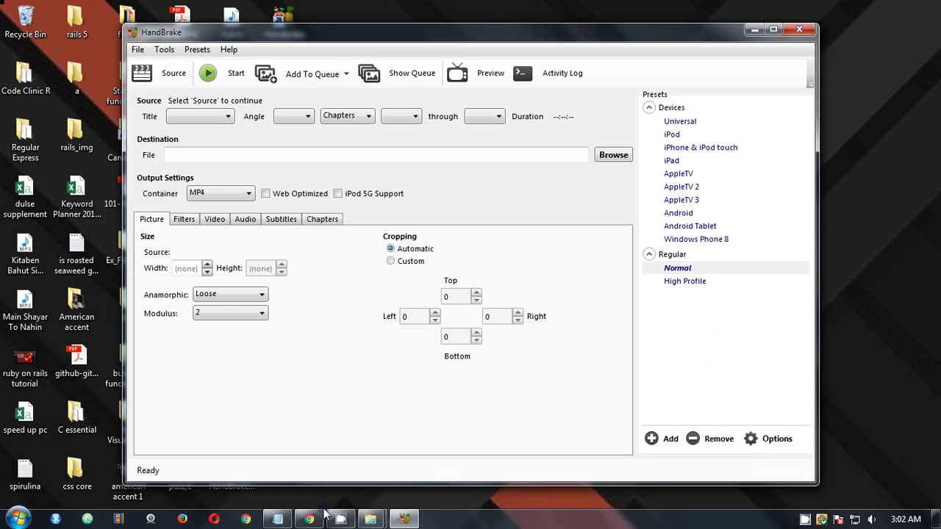